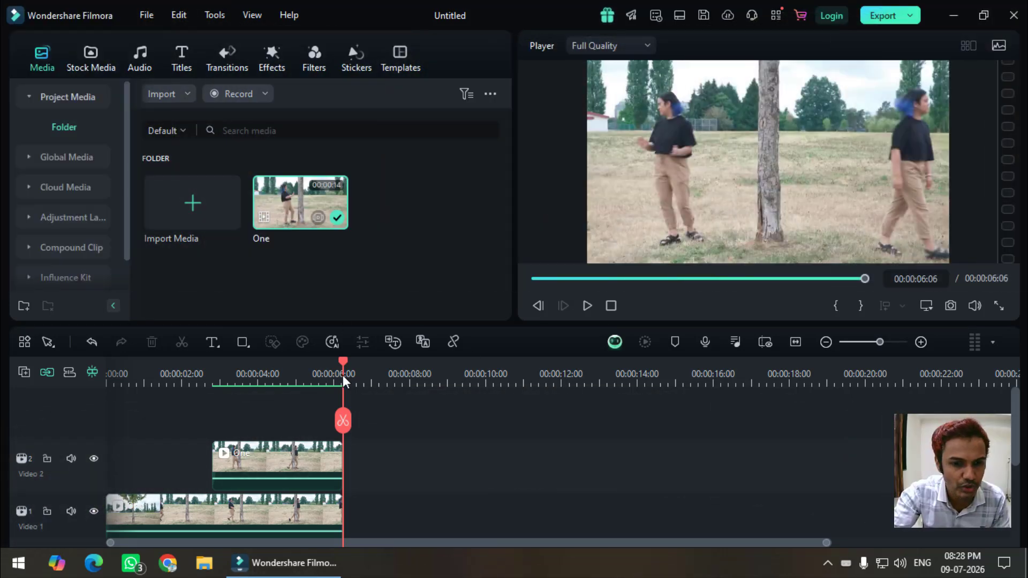
Step: Play the finished clone effect full screen from about 00:00:01:06 to the end
drag(286, 378, 153, 400)
click(252, 19)
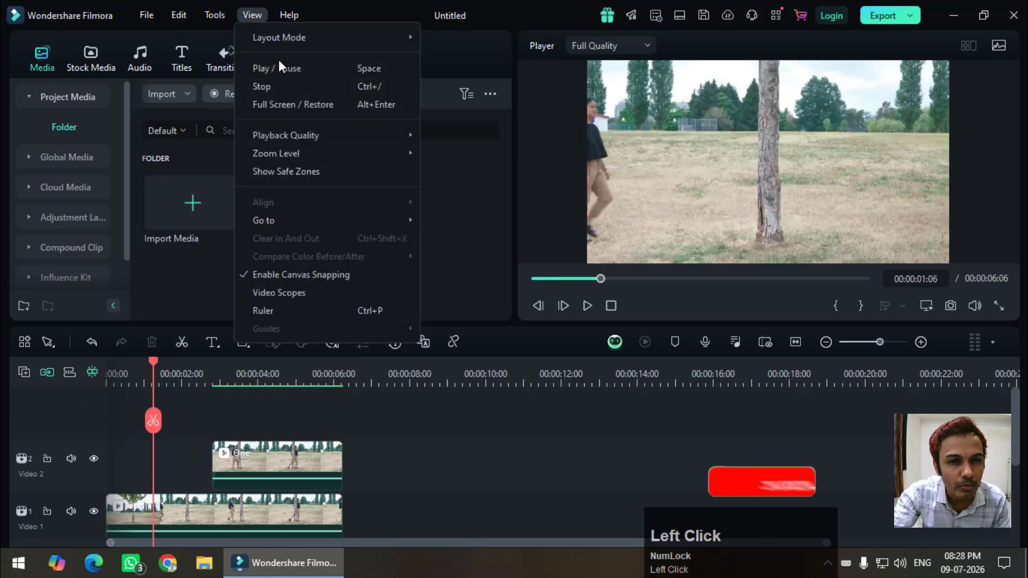
click(296, 101)
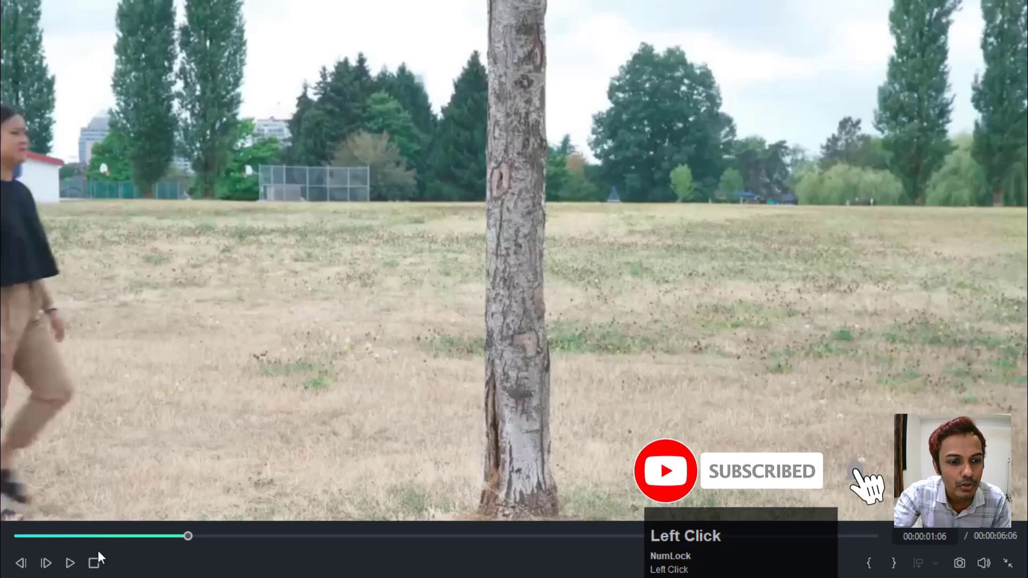
click(71, 563)
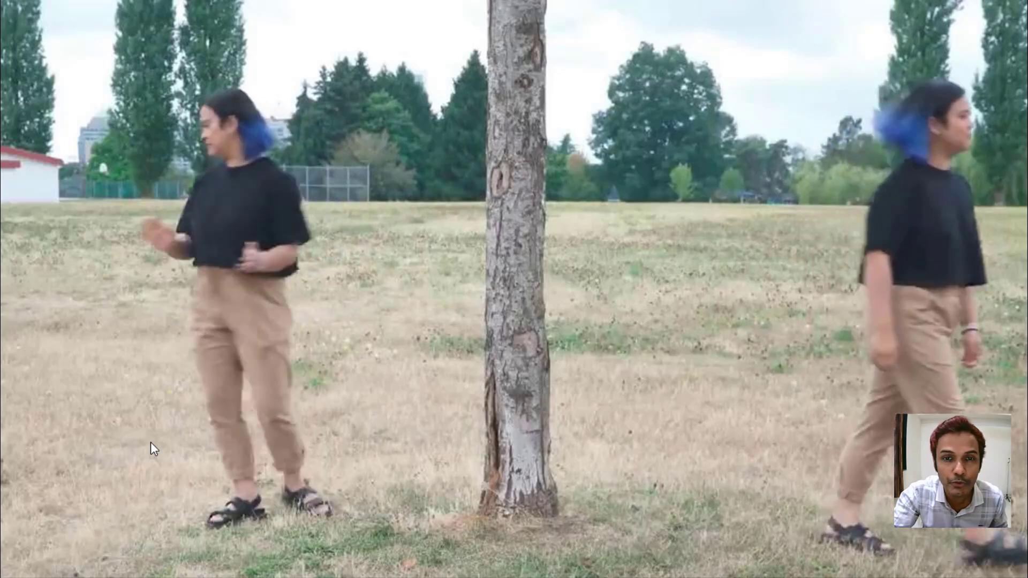
key(Escape)
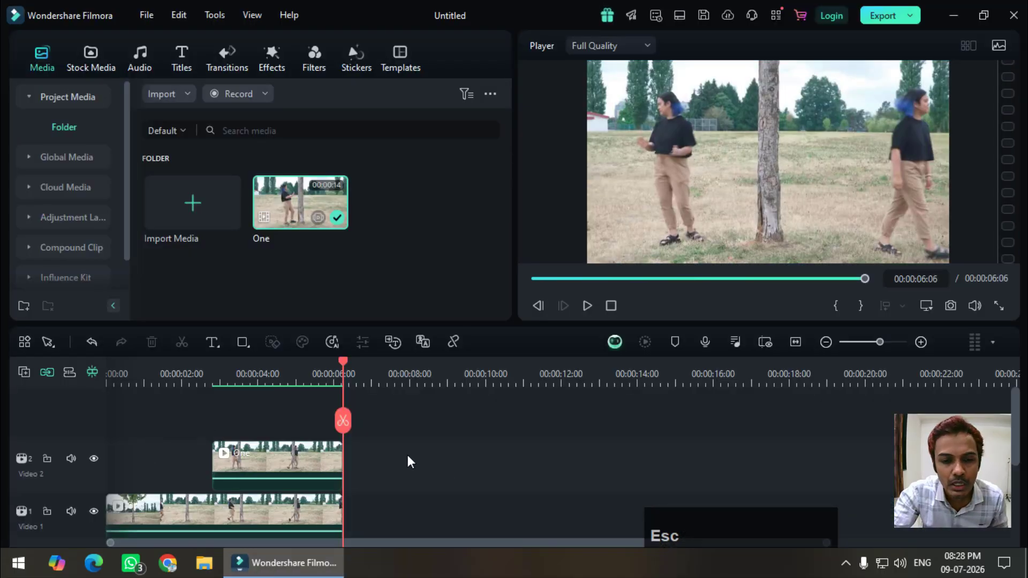
Step: Delete both clips from the timeline and place the media clip One at the start of the Video 1 track
drag(407, 455, 295, 516)
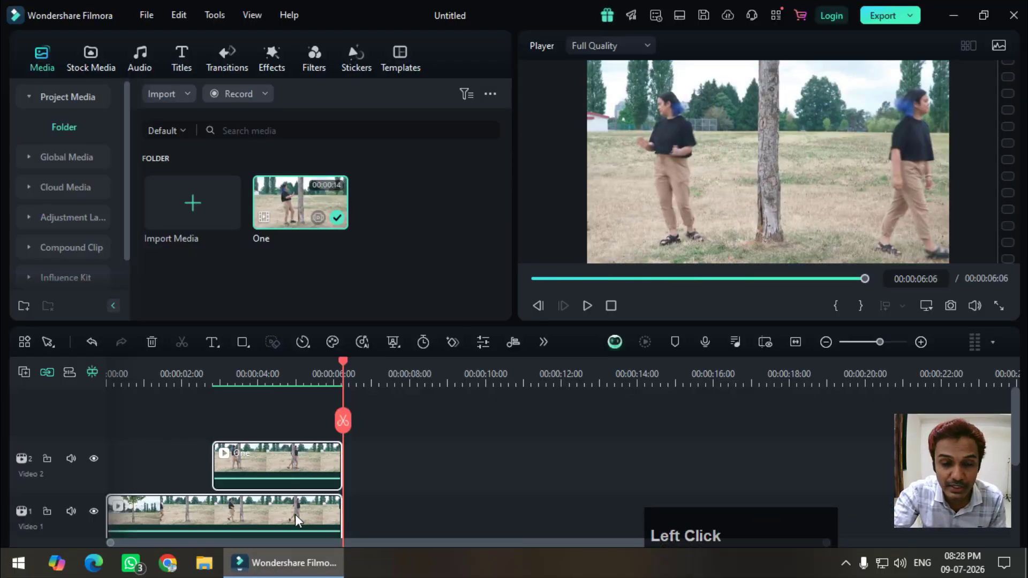
key(Delete)
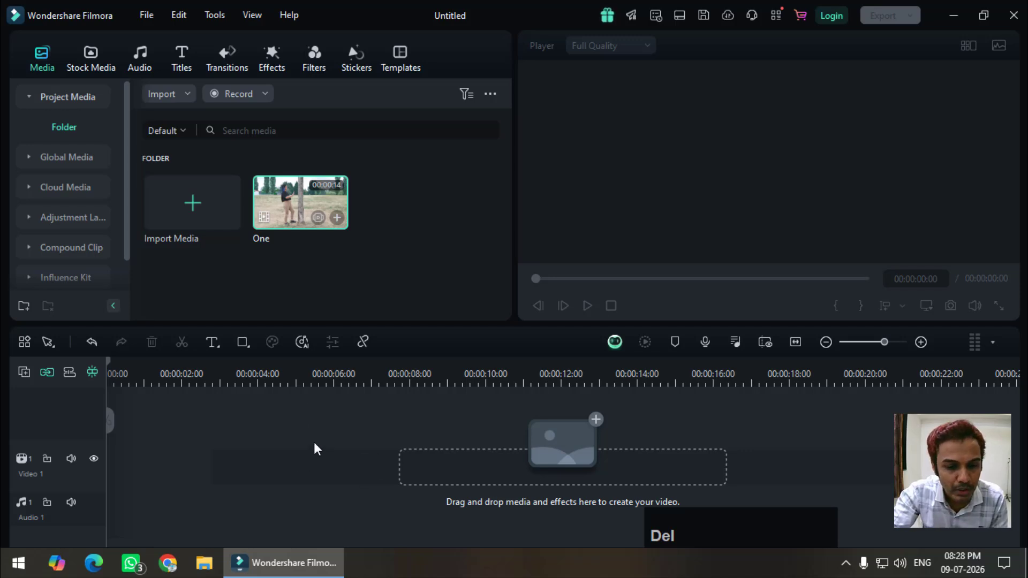
drag(283, 206, 189, 465)
click(580, 305)
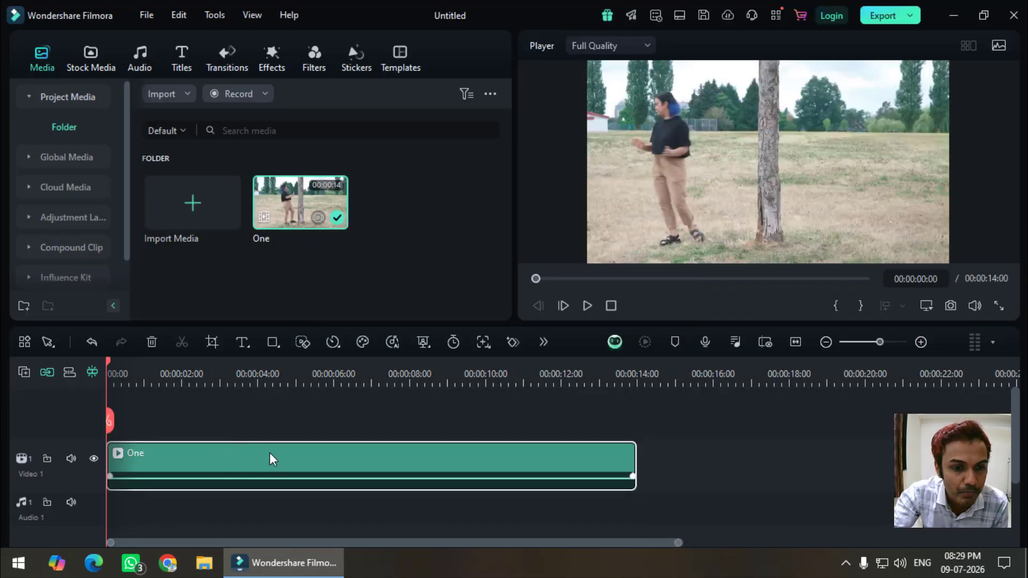
drag(112, 364, 73, 396)
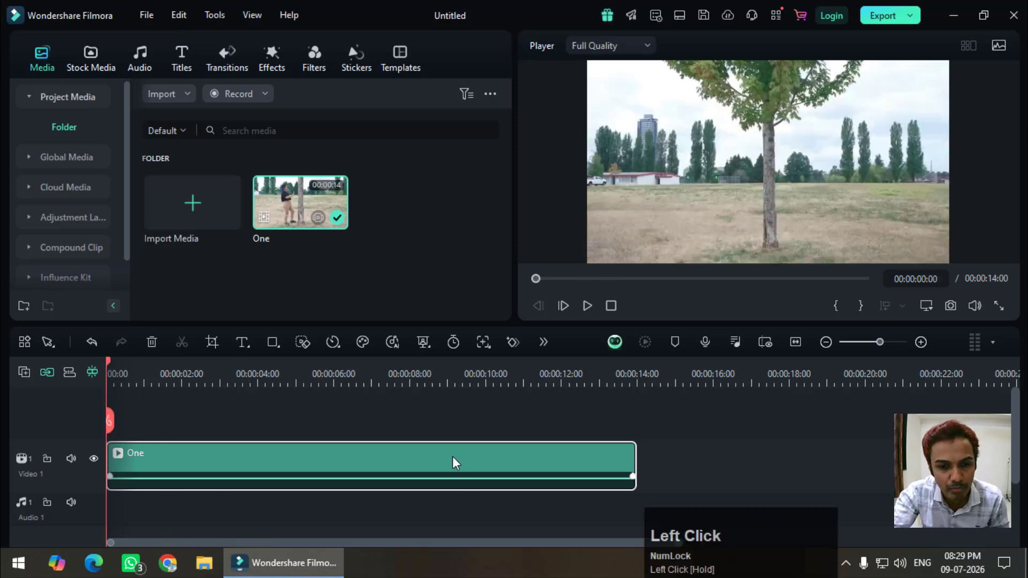
Step: Duplicate the clip One, stack the copy on a second video track from the start, and hide the Video 1 track
right_click(429, 456)
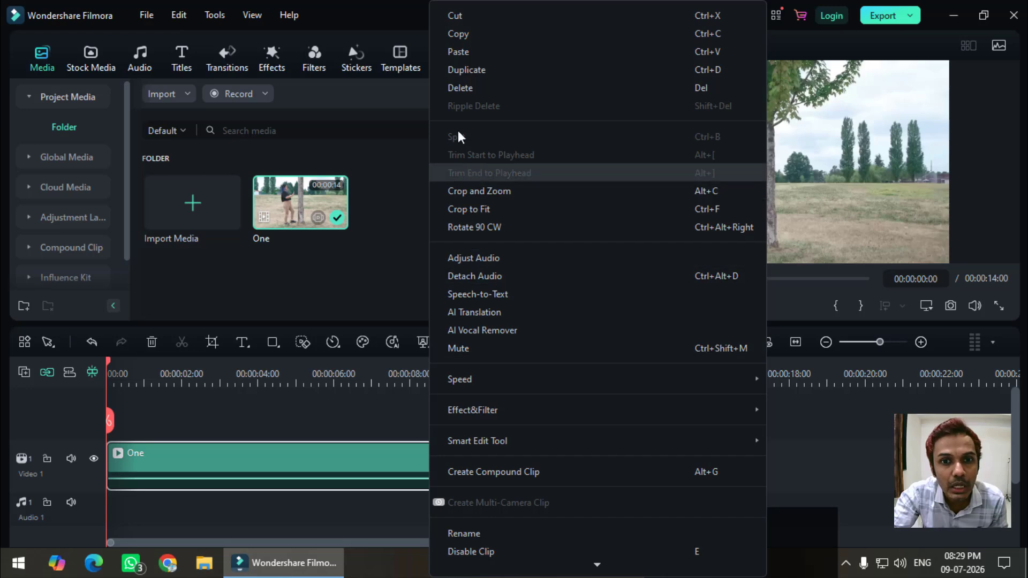
click(461, 69)
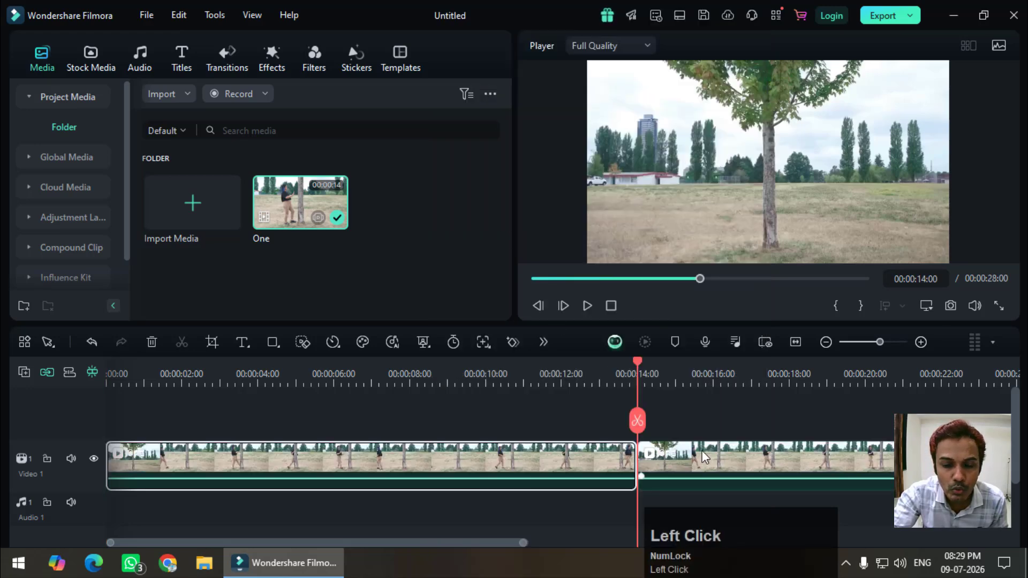
drag(704, 457, 242, 428)
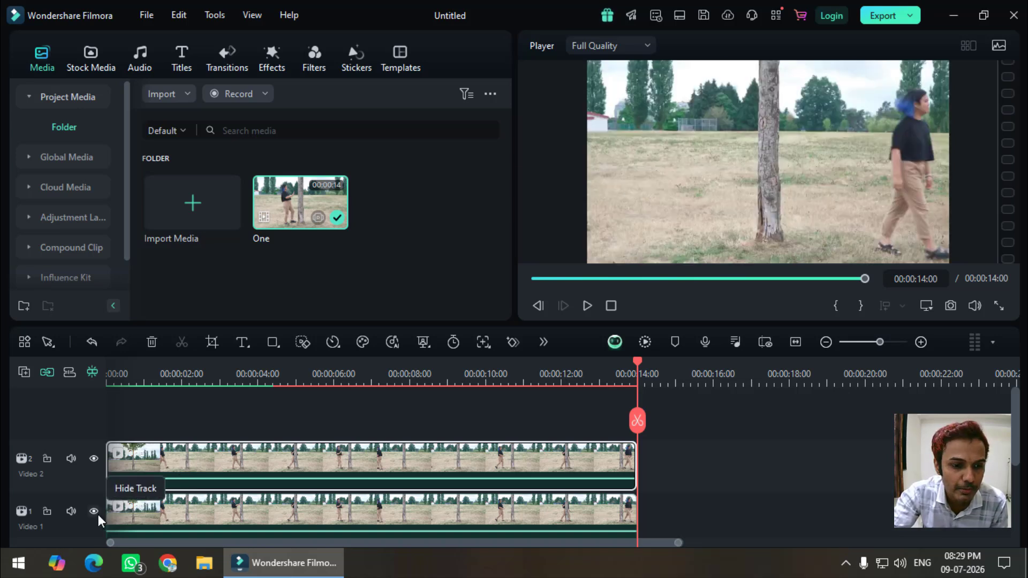
click(98, 515)
Step: Play the Video 2 clip full screen from the beginning to review the whole walk
drag(635, 363, 111, 425)
click(581, 400)
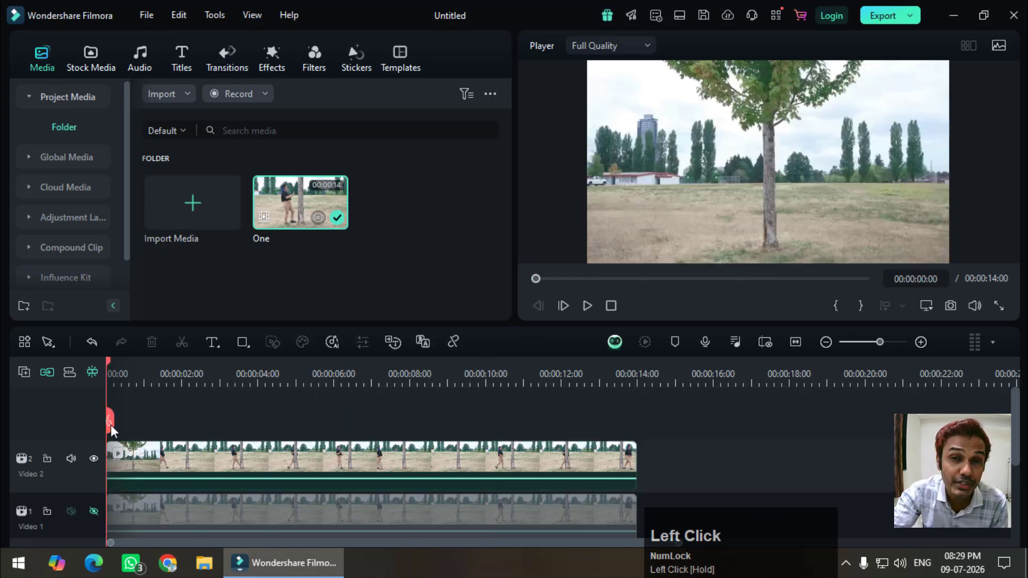
click(255, 18)
click(293, 103)
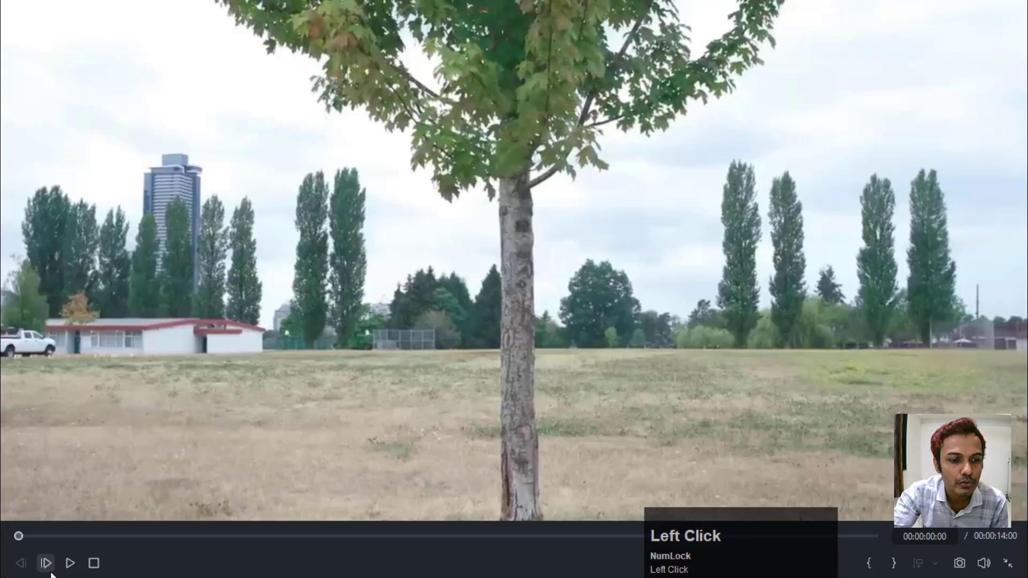
click(69, 562)
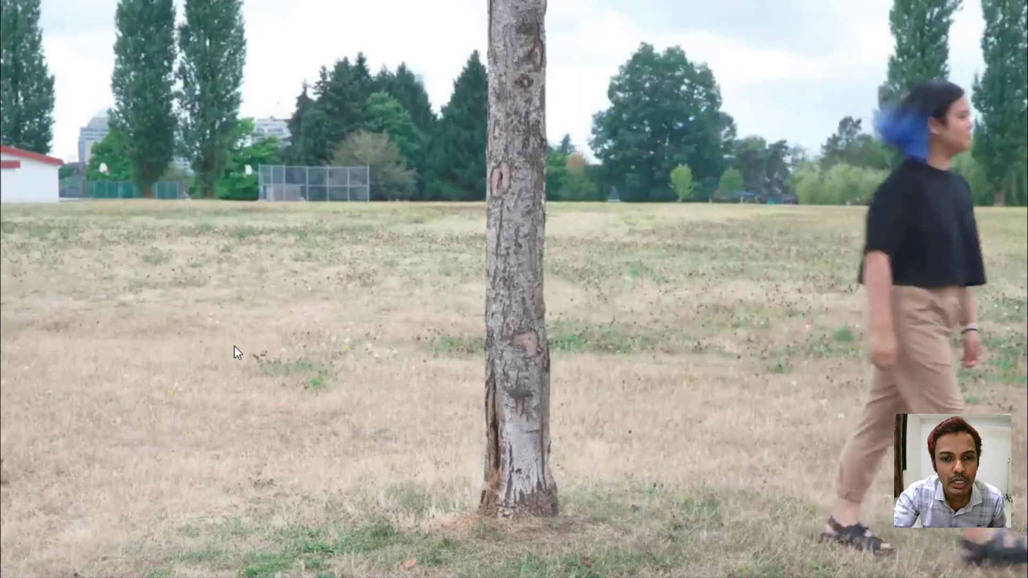
key(Escape)
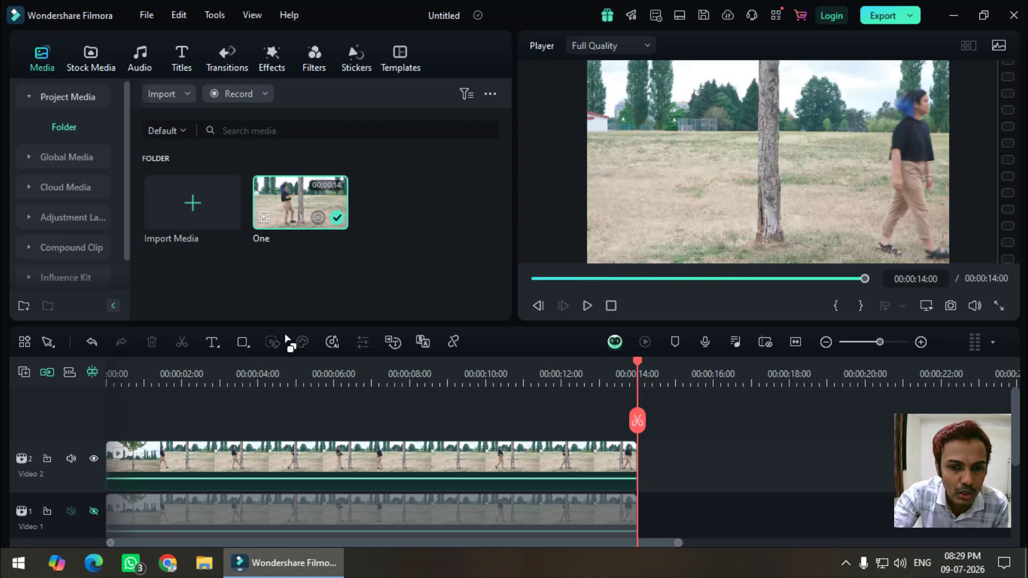
Step: Split the clips at 00:00:10:14 and delete the part before the cut on Video 2
drag(634, 362, 506, 364)
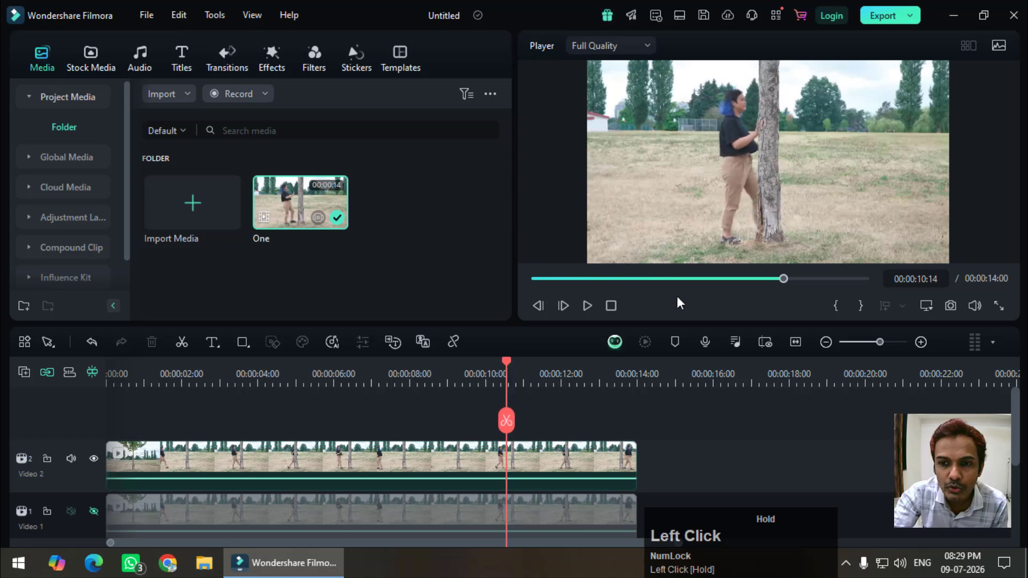
click(506, 422)
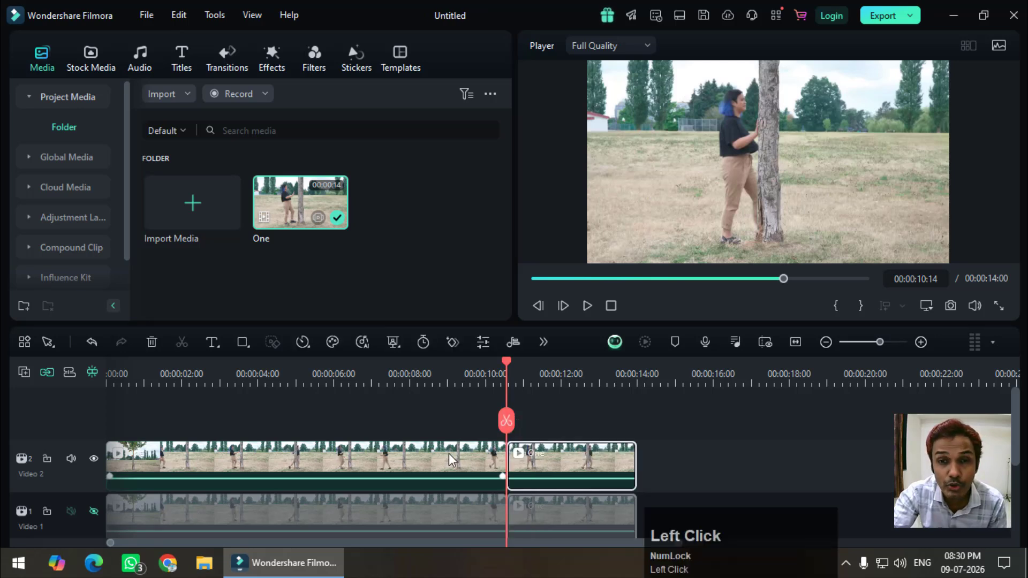
click(449, 454)
key(Delete)
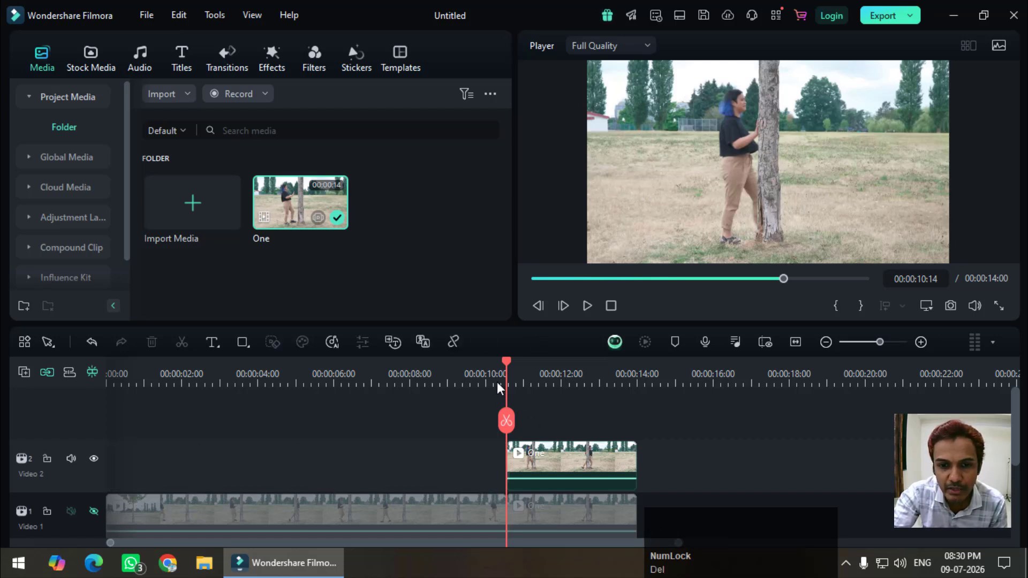
Step: Show the Video 1 track again and move the remaining Video 2 clip to start at 00:00:02:20
mouse_move(504, 366)
mouse_down()
mouse_move(573, 366)
mouse_move(517, 366)
mouse_up()
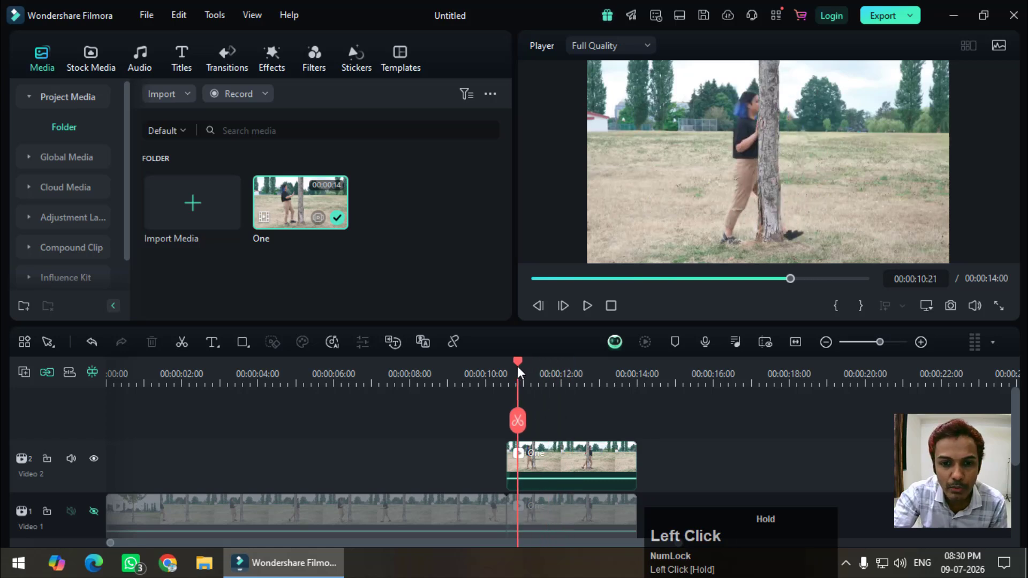
click(94, 511)
drag(517, 367, 212, 405)
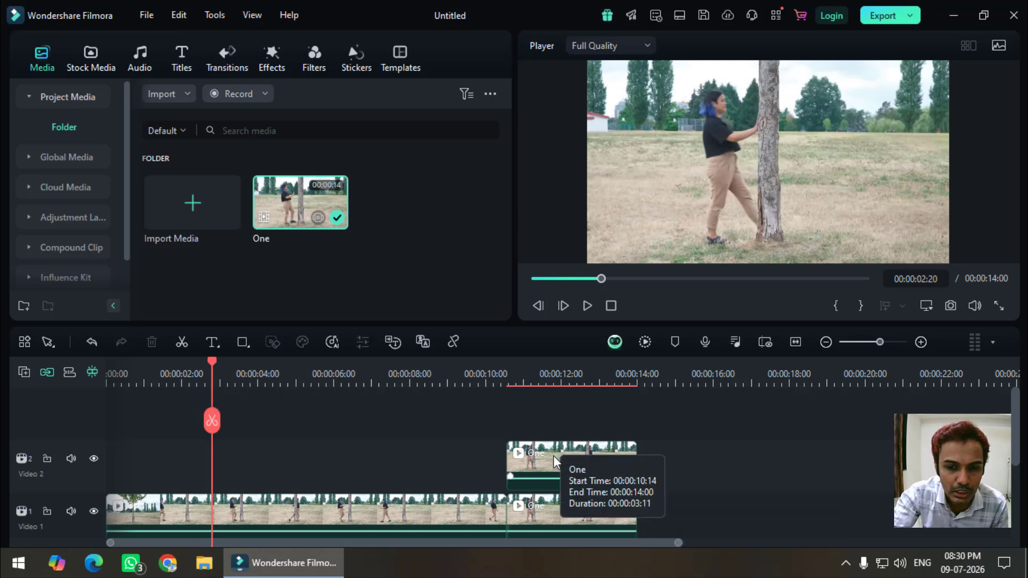
drag(554, 456, 221, 460)
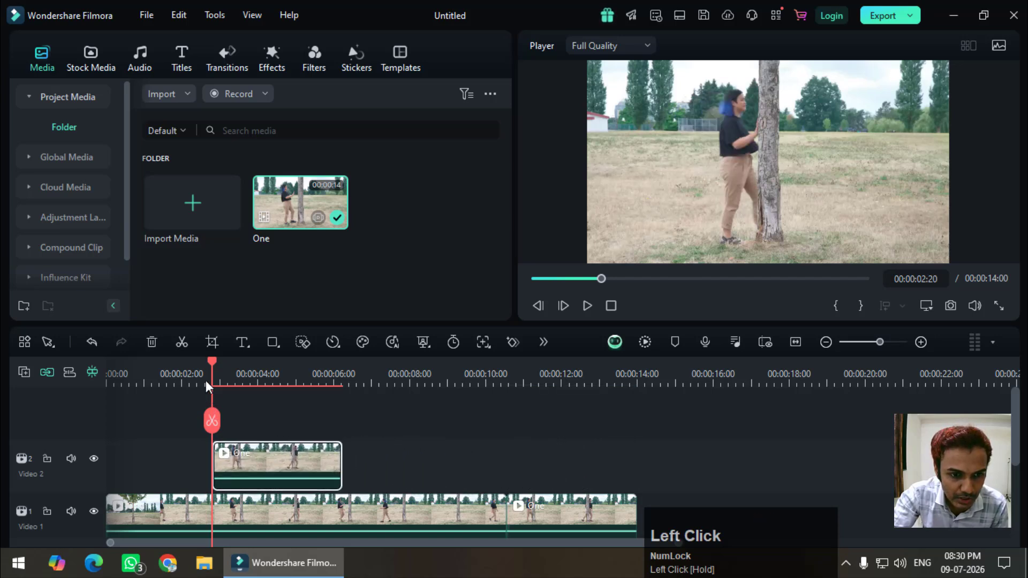
Step: Play the stacked clips from 00:00:02:00 to check the overlap around the tree
drag(213, 362, 182, 377)
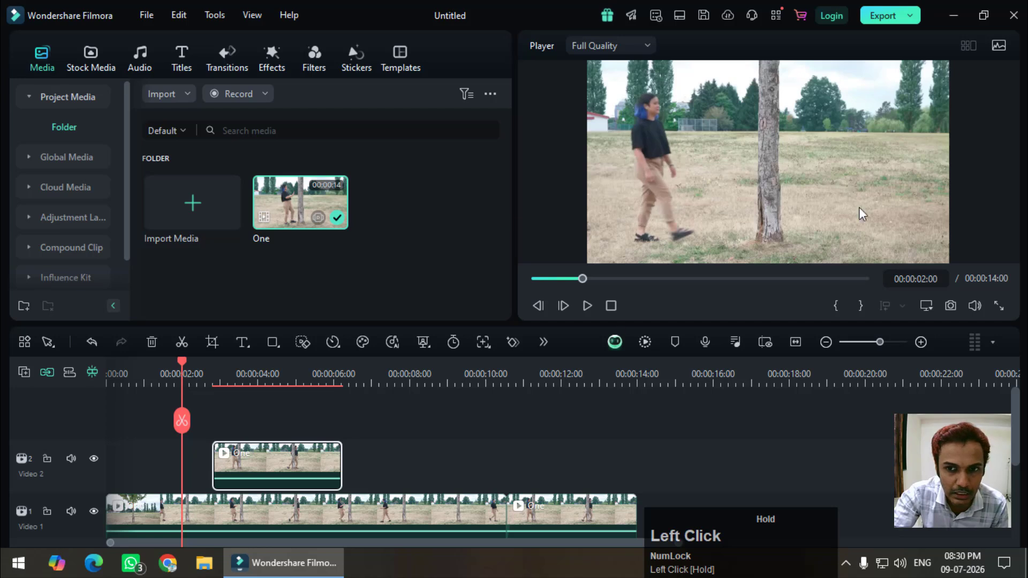
click(584, 306)
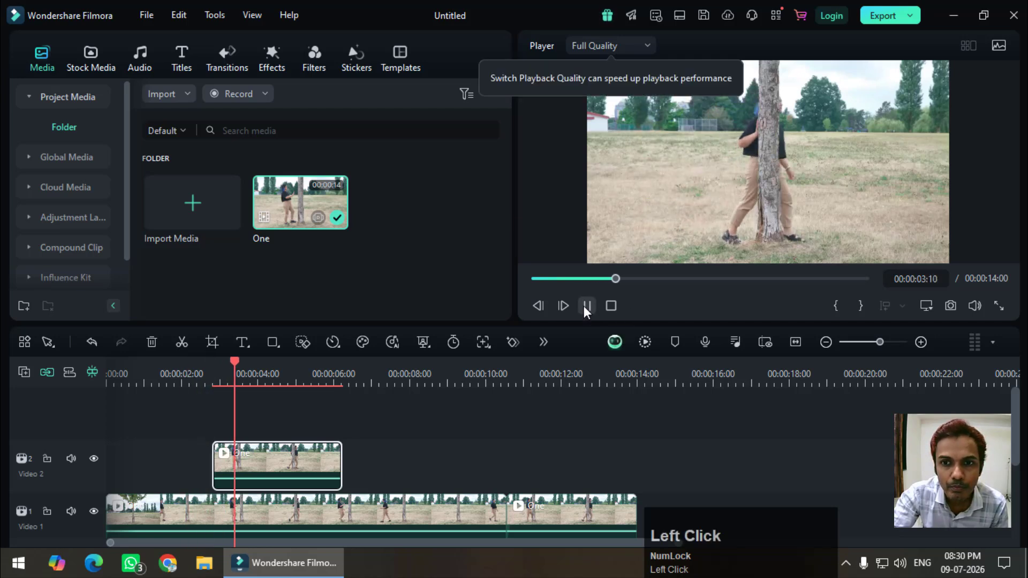
click(587, 305)
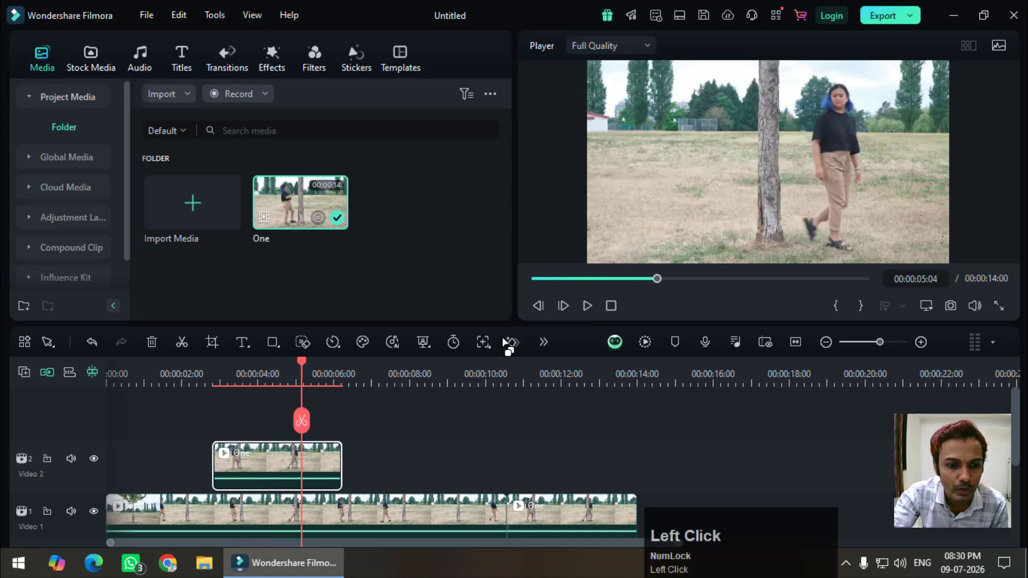
drag(367, 543, 352, 543)
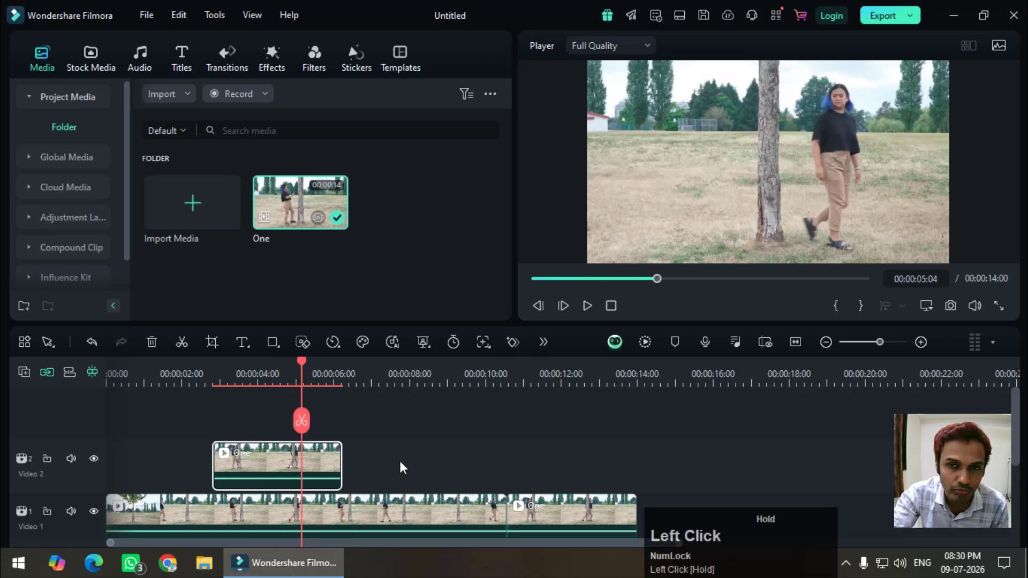
Step: Return to the start of the Video 2 clip at 00:00:02:20 and apply a Rectangle mask to it
drag(301, 365, 192, 387)
double_click(263, 468)
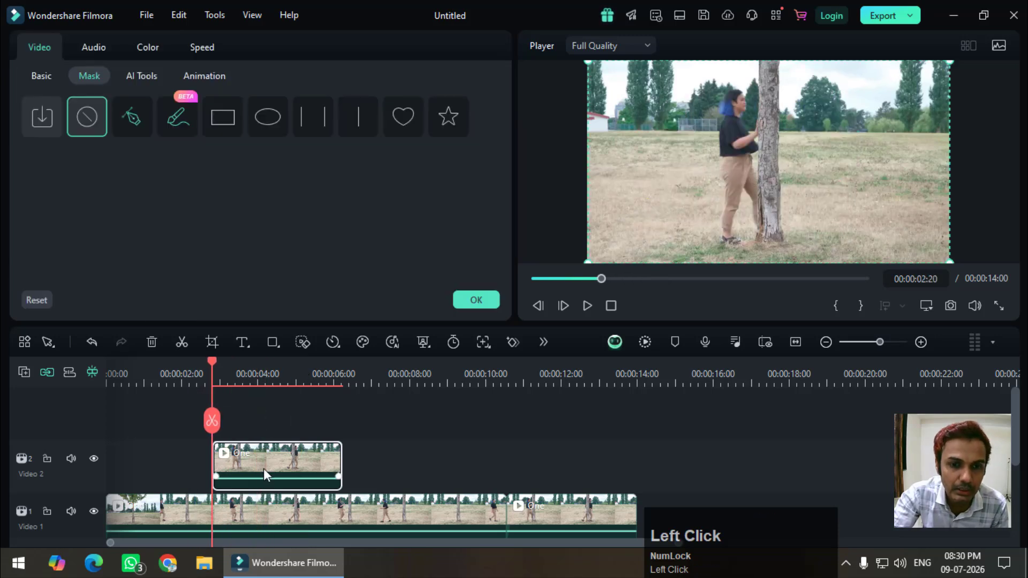
click(40, 72)
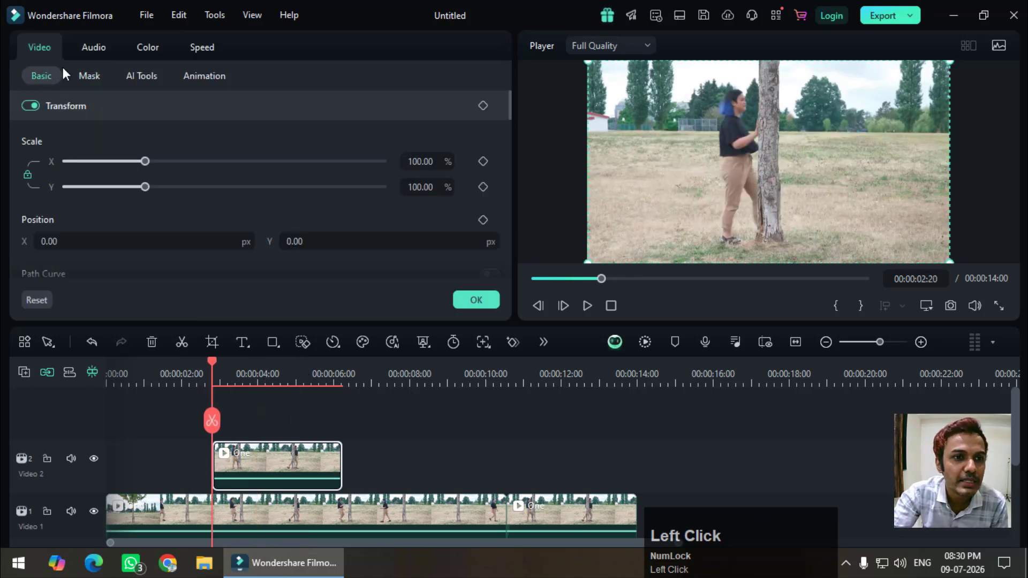
click(81, 75)
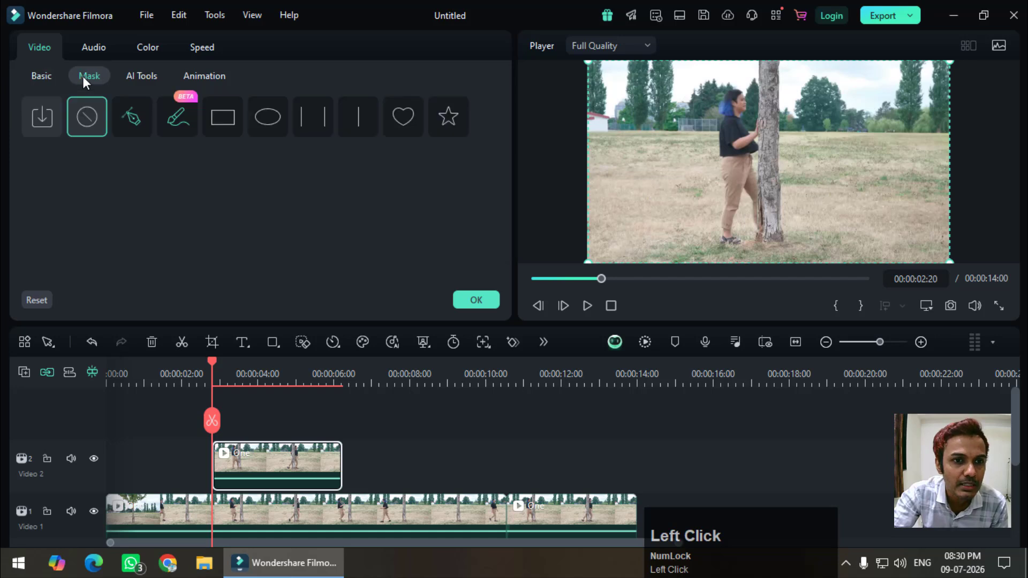
click(227, 125)
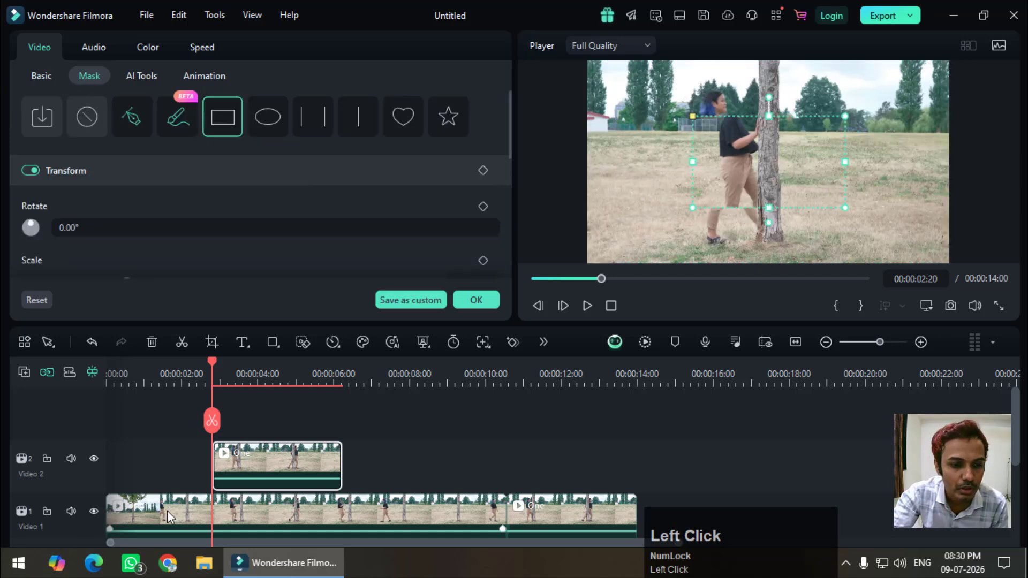
Step: Hide the Video 1 track and fit the mask from the tree's centre past the frame's right edge, with width 63.79%, height 68.77% and X position 516.70 px
click(98, 513)
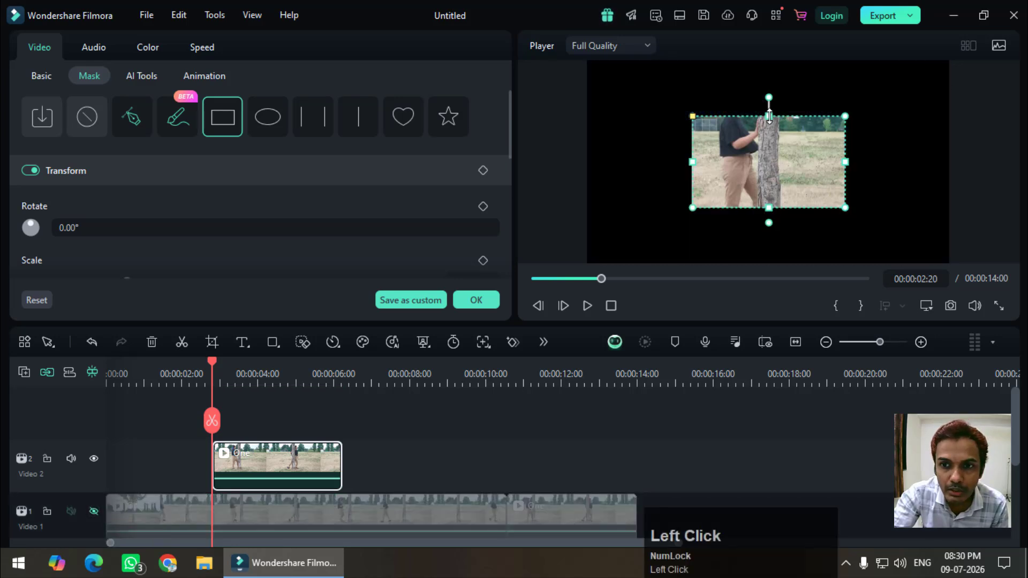
drag(770, 104, 774, 63)
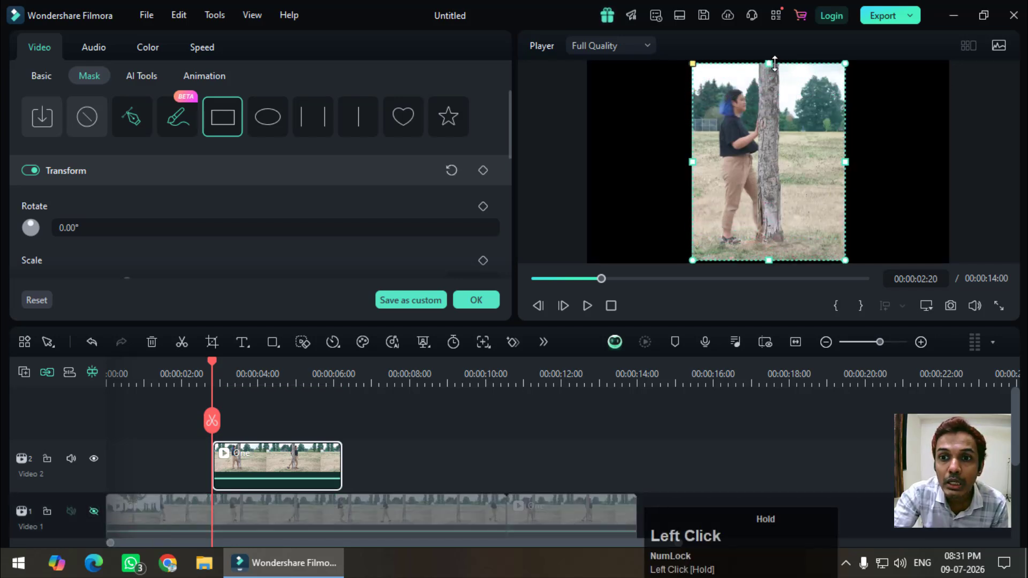
drag(771, 144, 825, 137)
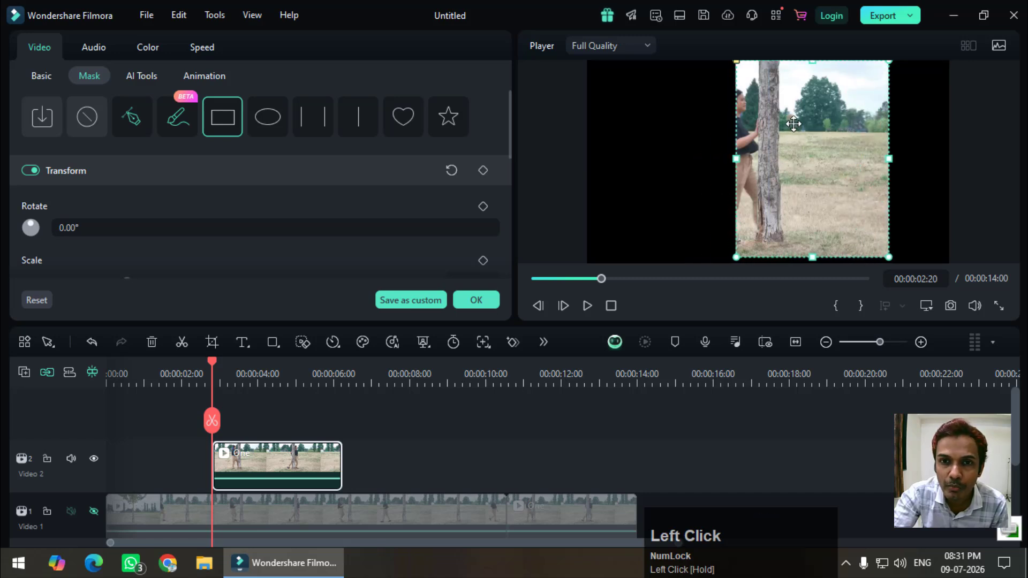
scroll(156, 220, down, 3)
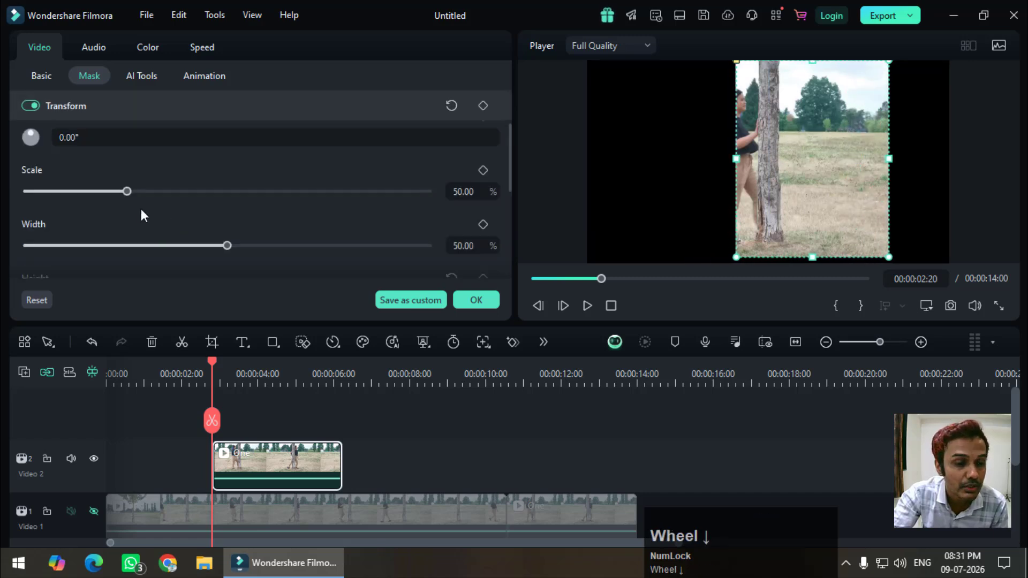
drag(231, 201, 211, 205)
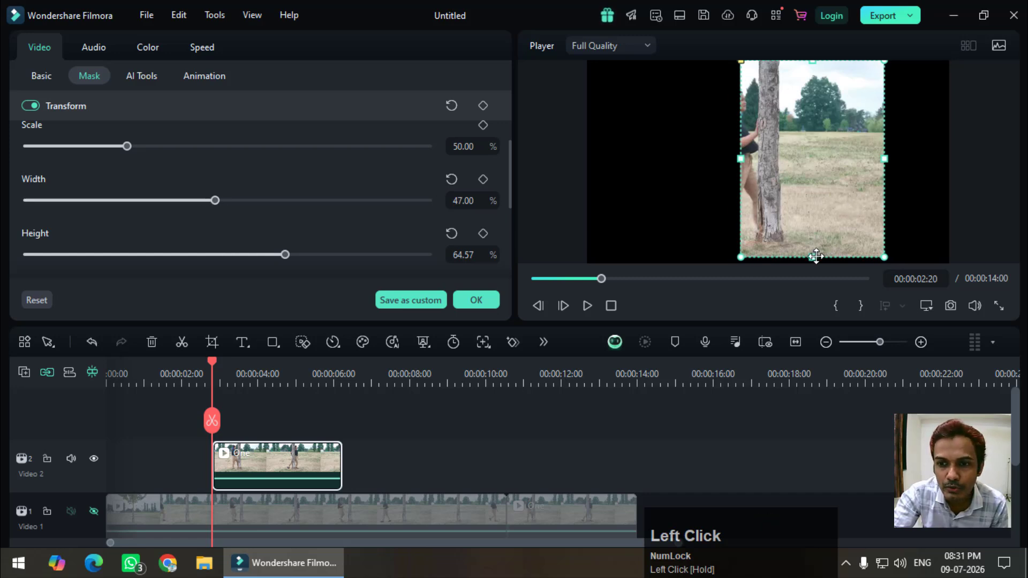
drag(814, 257, 809, 264)
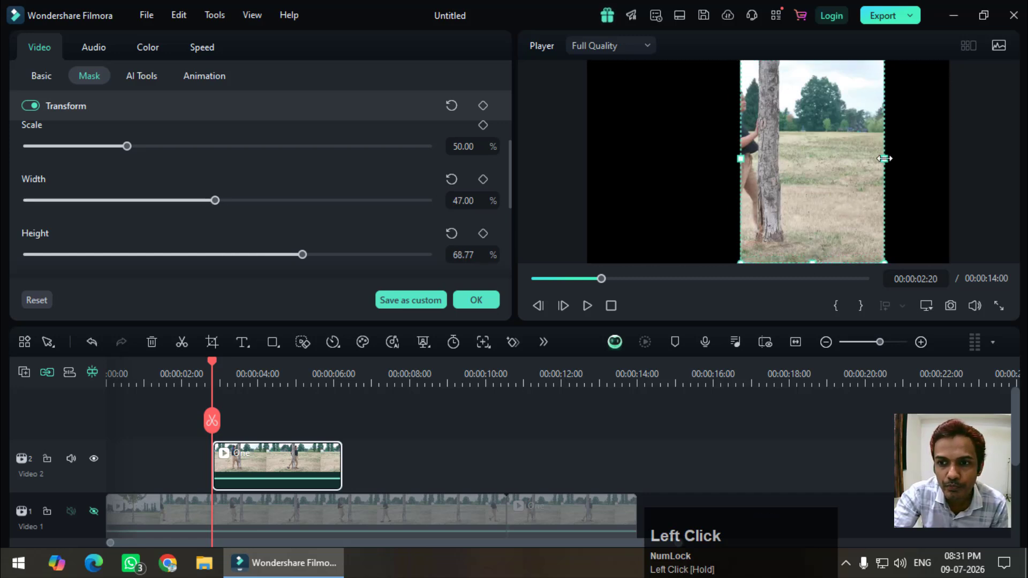
drag(888, 159, 911, 158)
drag(824, 191, 877, 190)
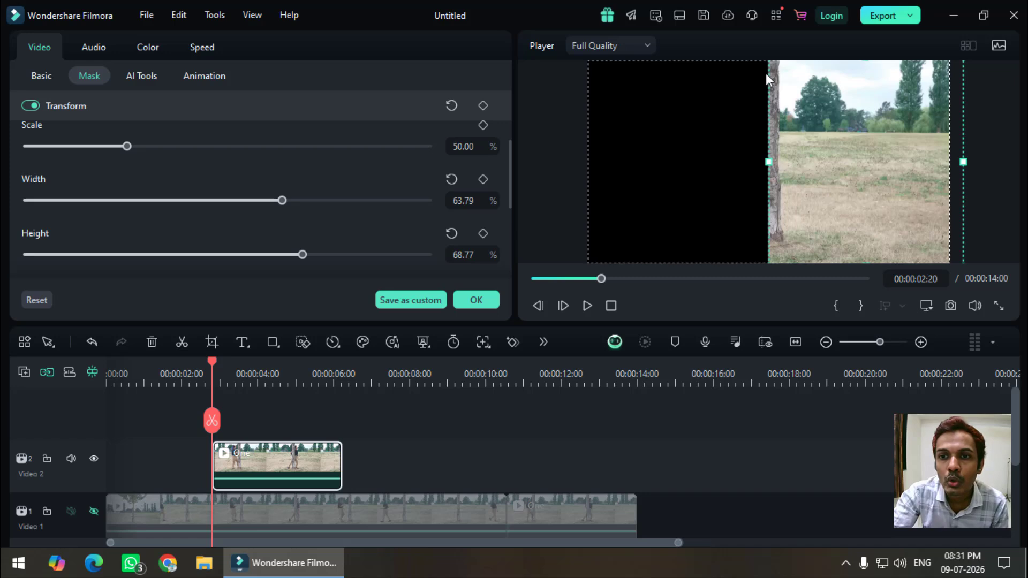
Step: Soften the mask edge with a blur strength of 6%, apply the mask and show the Video 1 track again
drag(508, 194, 510, 238)
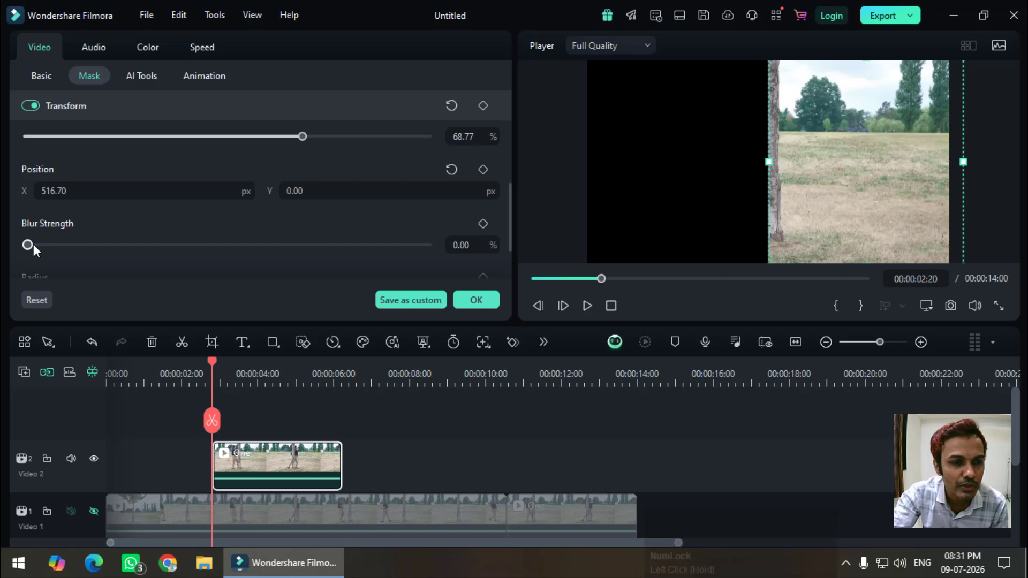
drag(33, 245, 48, 246)
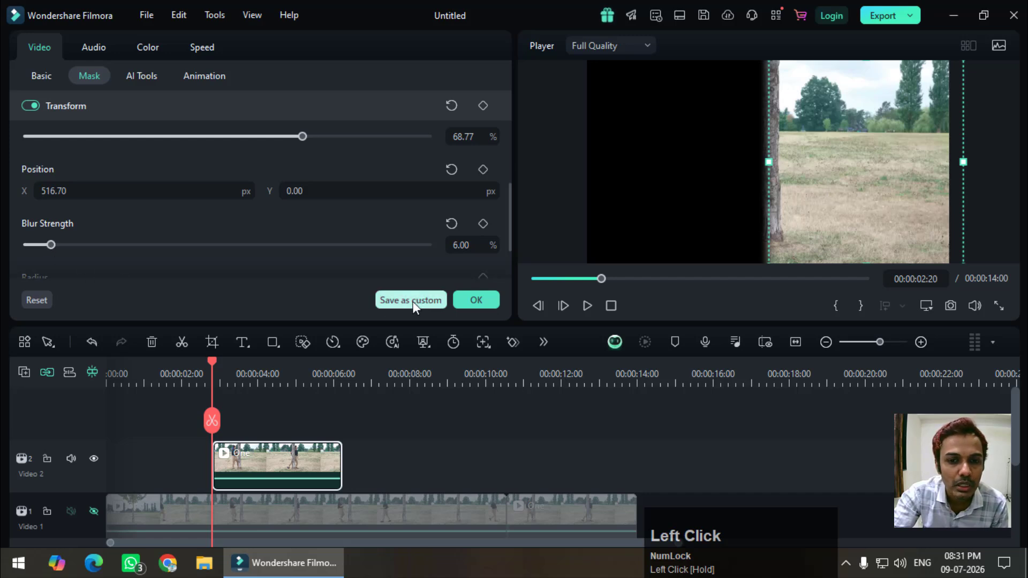
click(491, 301)
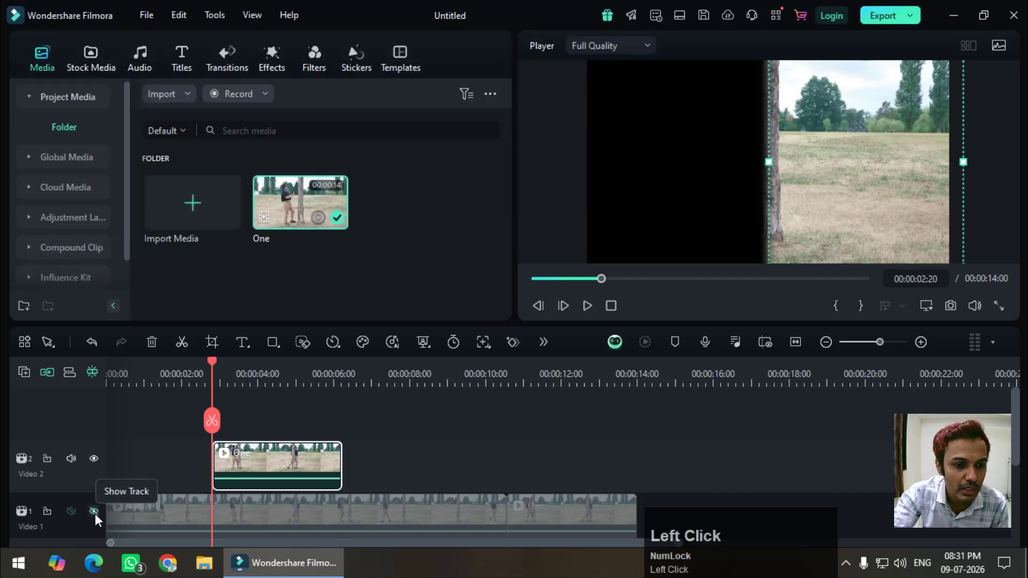
click(94, 512)
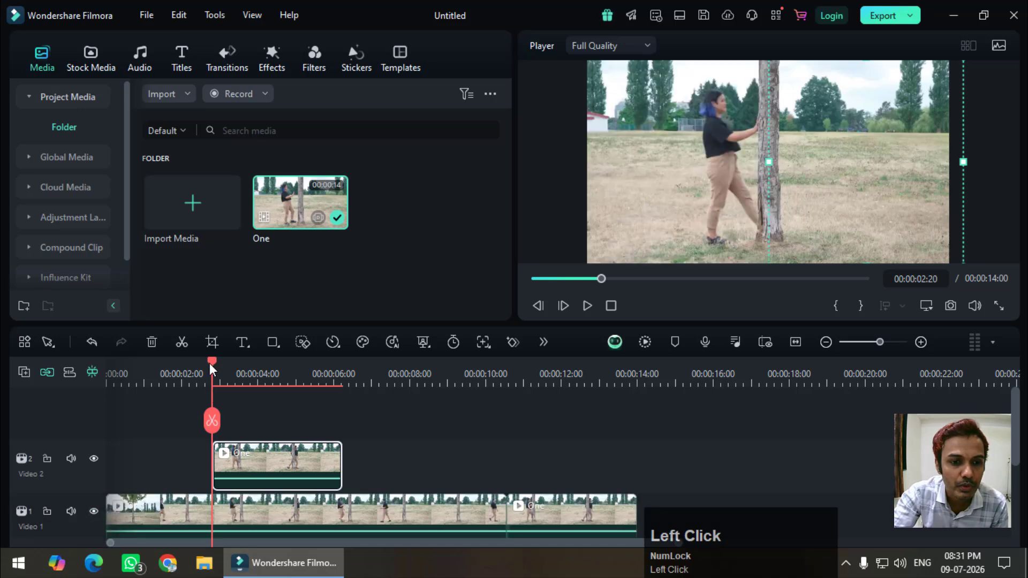
Step: Play the masked composite from 00:00:01:22 to check the two figures around the tree
drag(209, 363, 177, 373)
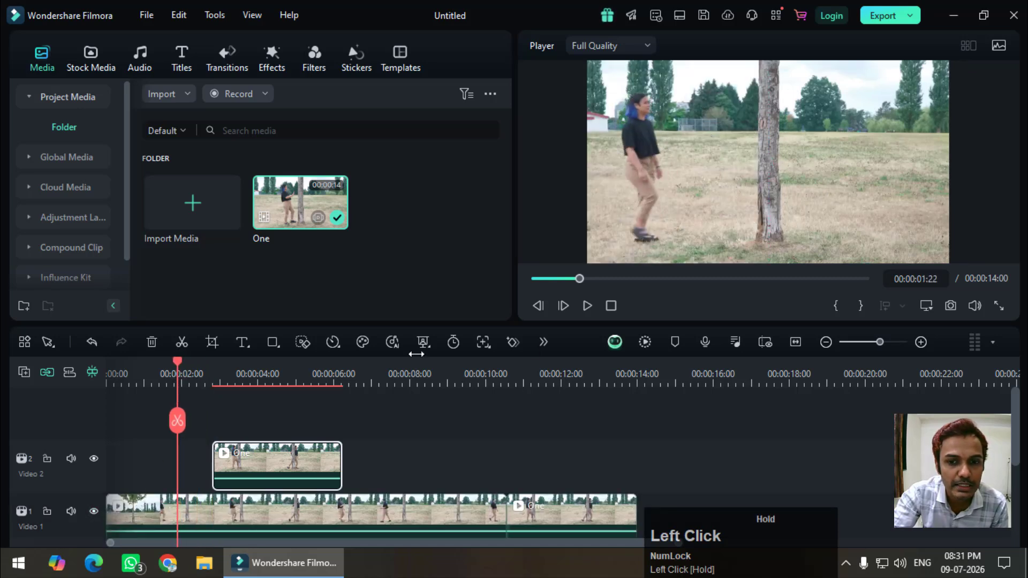
click(584, 310)
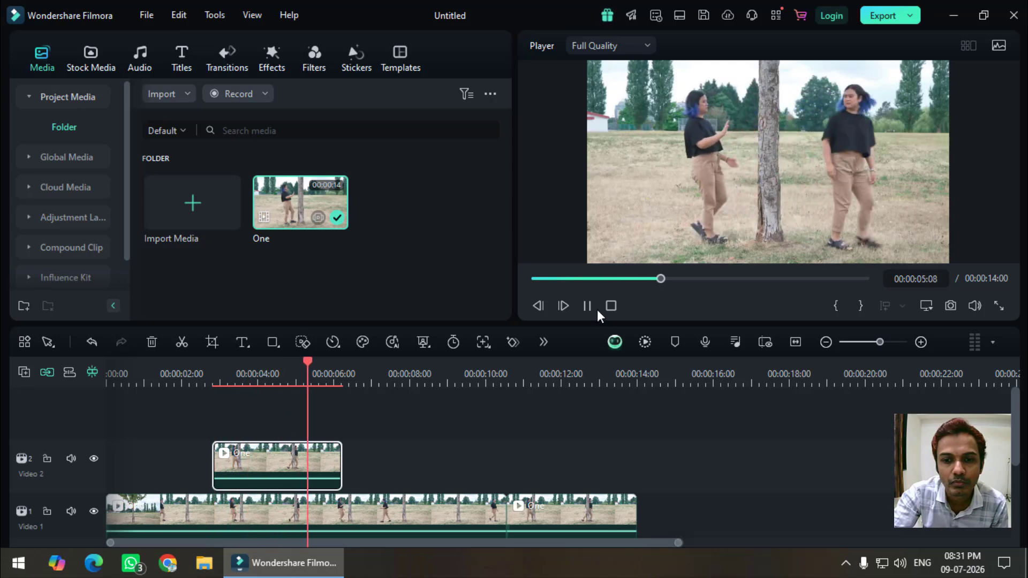
click(588, 305)
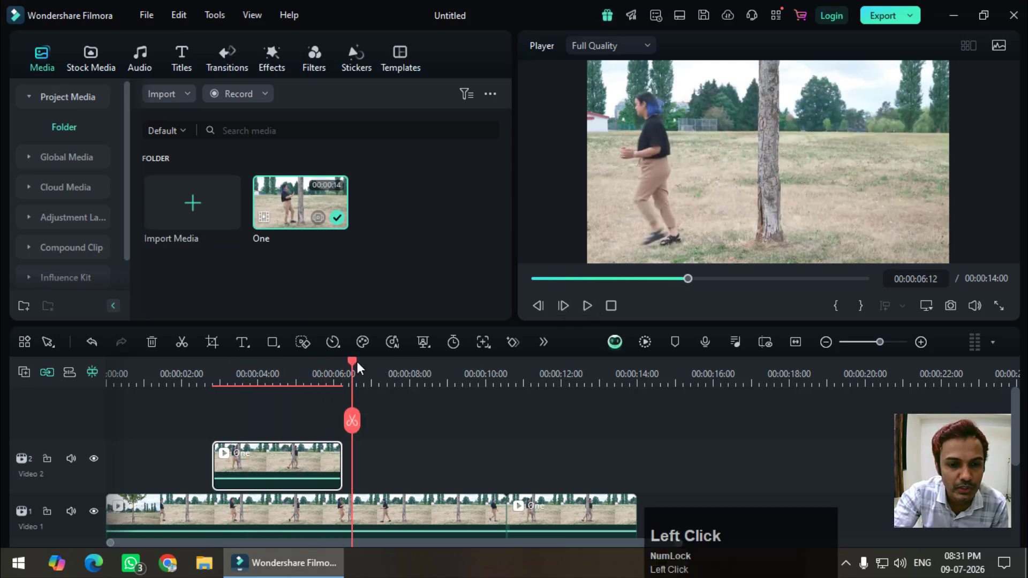
Step: Split the Video 1 clip at the end of the Video 2 clip, 00:00:06:06, and delete all Video 1 footage after the cut
drag(356, 367, 345, 373)
click(368, 509)
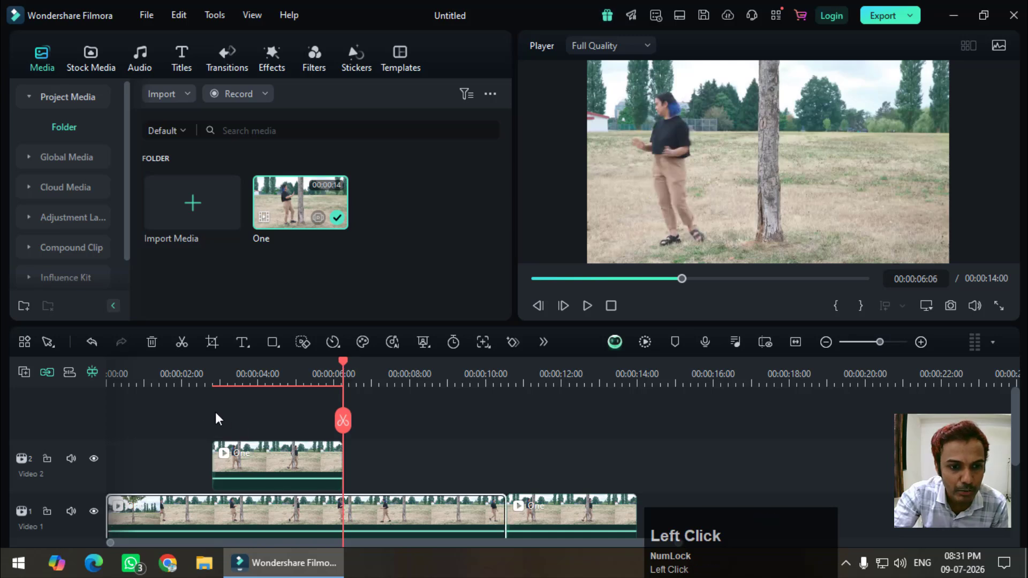
click(344, 421)
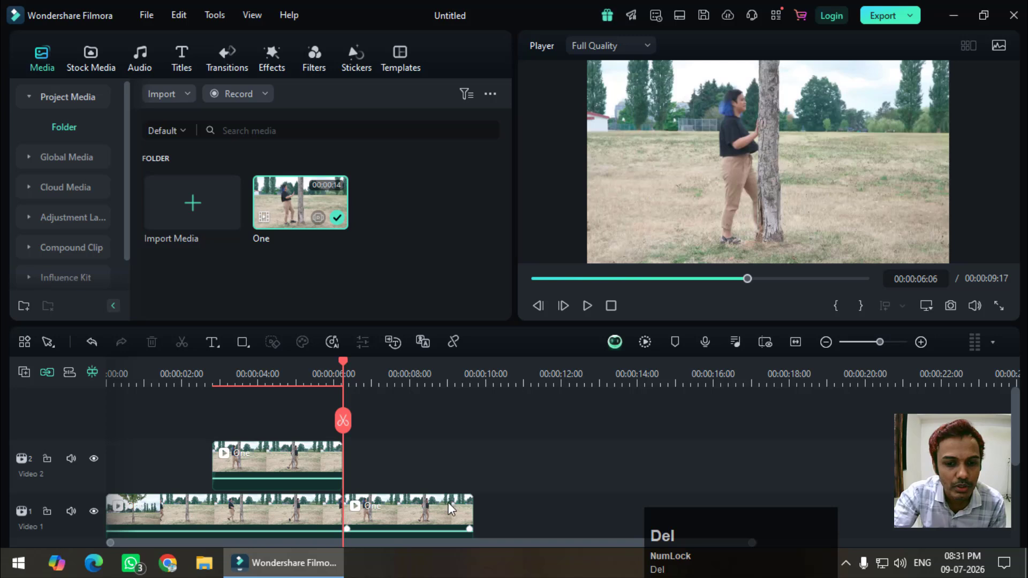
key(Delete)
Step: Review the clone effect in full screen from 00:00:01:21, exit full screen and return the playhead to 00:00:01:16
drag(286, 378, 191, 397)
click(252, 15)
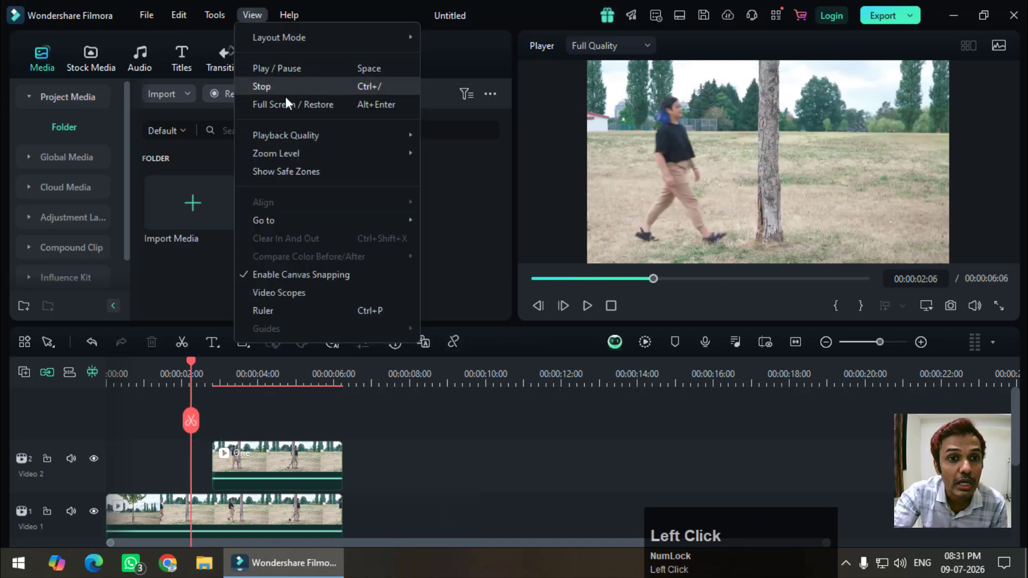
click(286, 104)
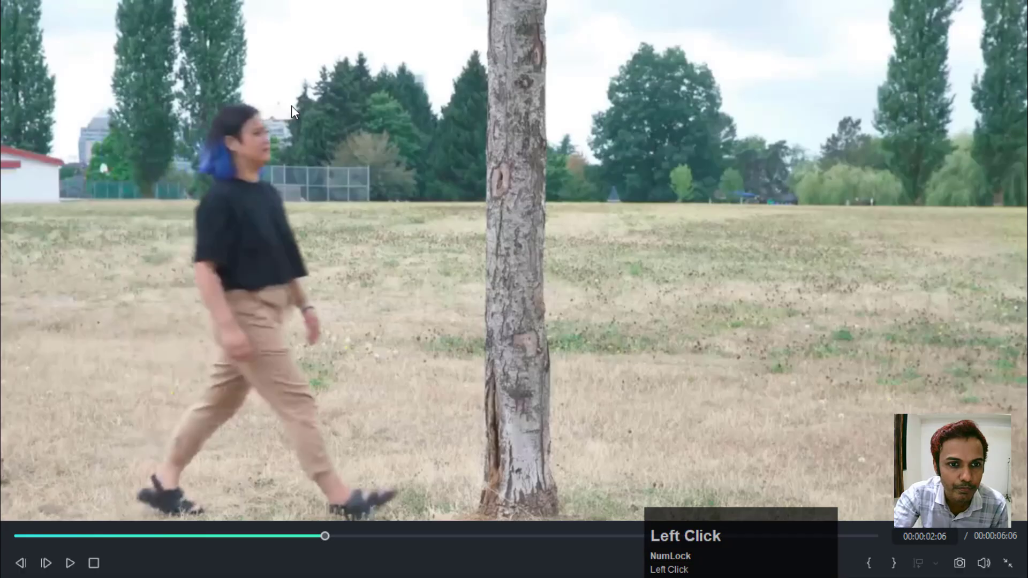
drag(283, 538, 271, 538)
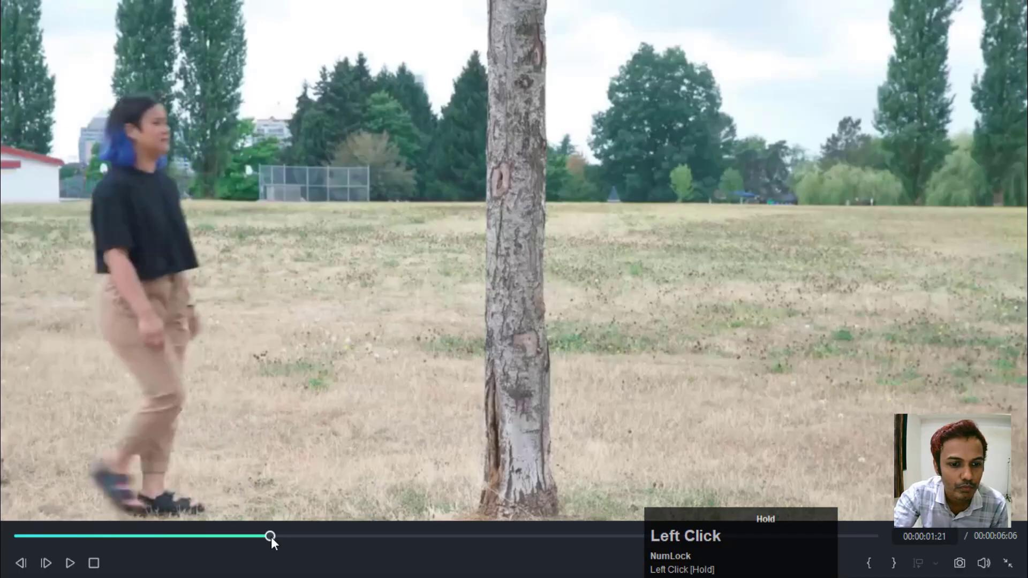
click(71, 566)
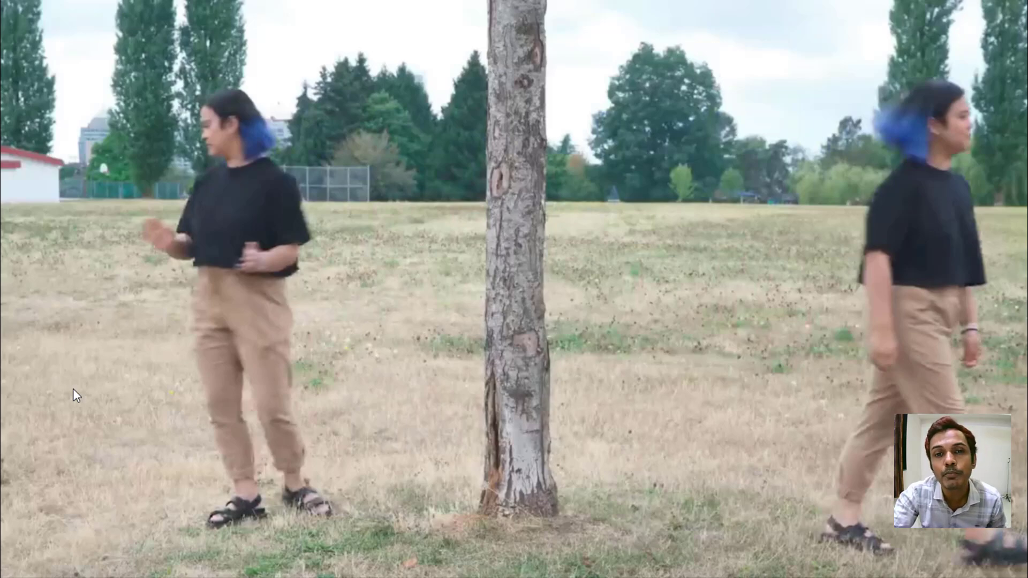
key(Escape)
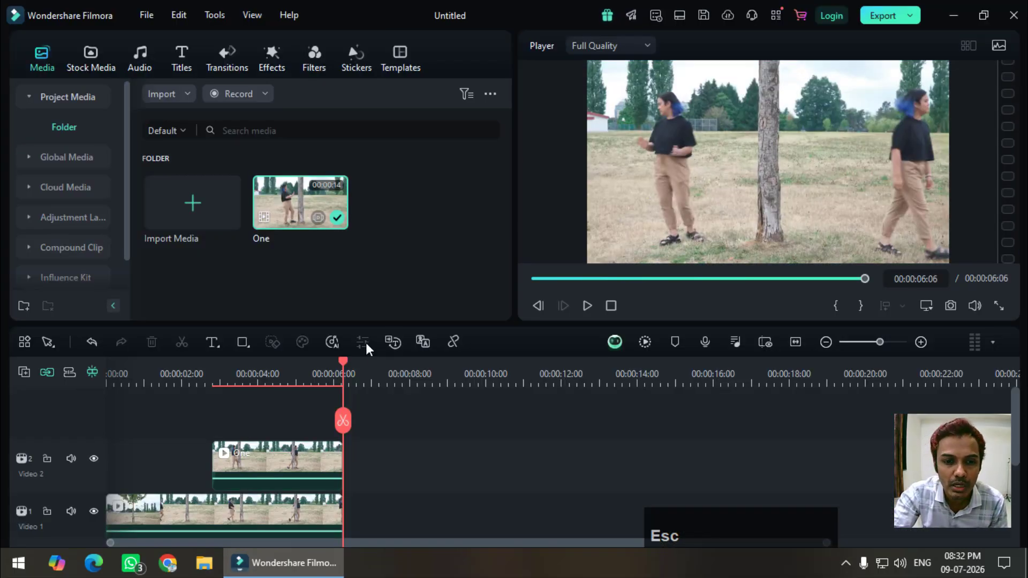
drag(344, 361, 169, 409)
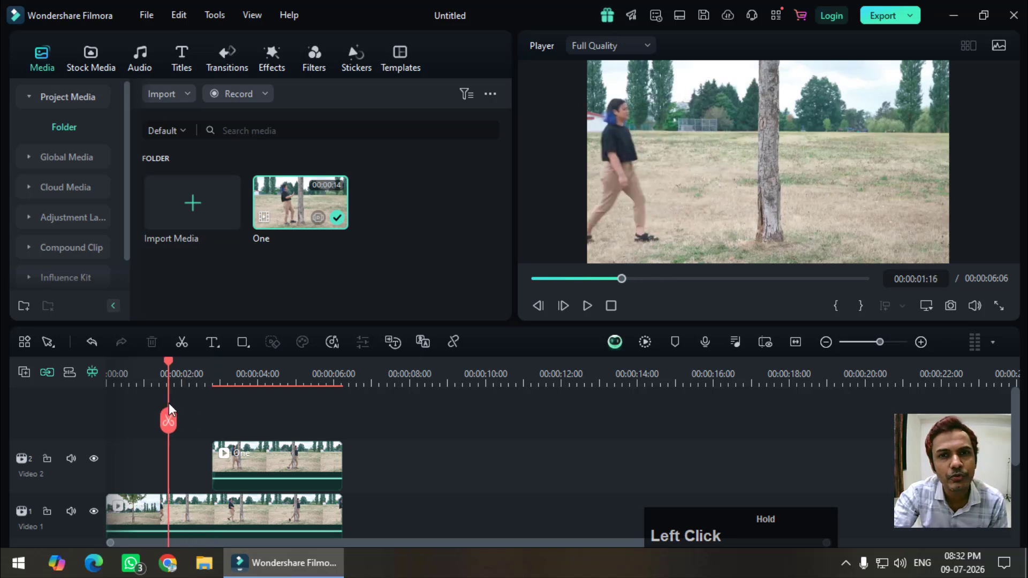